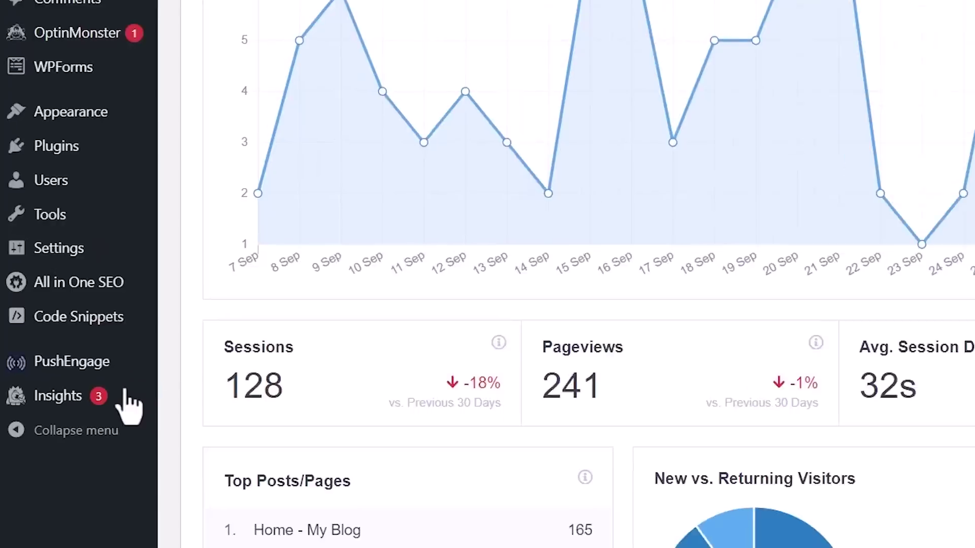
Step: Go to Insights > Reports to view the 30-day Overview Report: 120 users, 32s average session
mouse_move(37, 449)
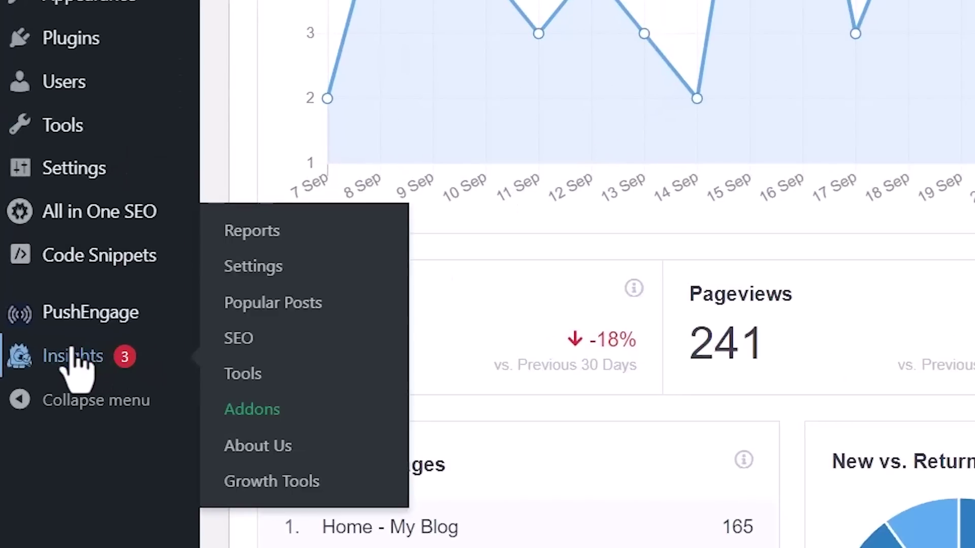
left_click(266, 233)
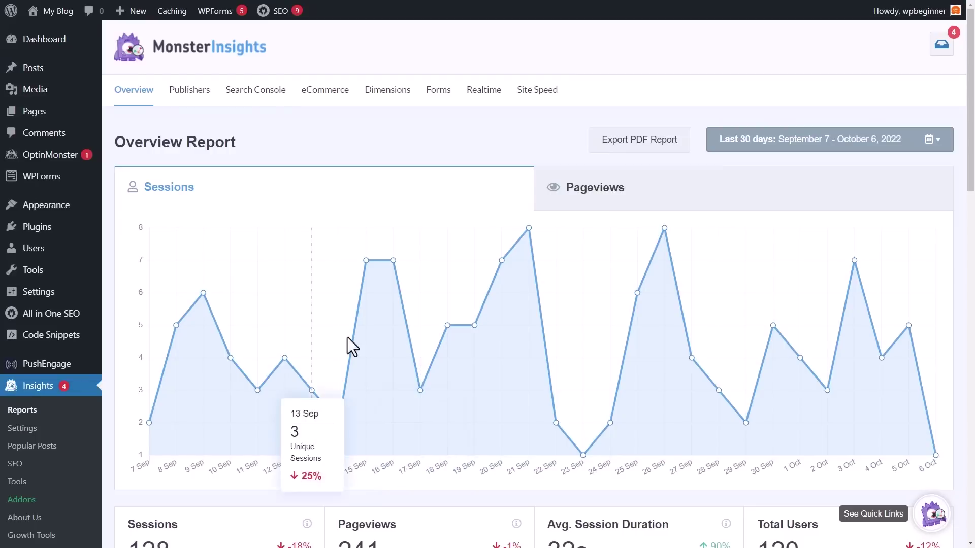
scroll(196, 219, "down", 1)
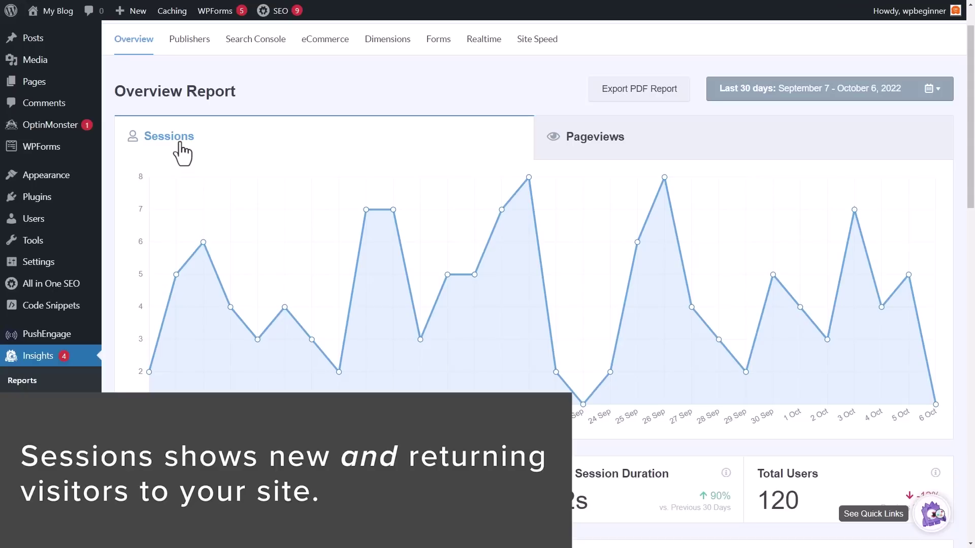
Step: Toggle the overview chart to Pageviews and back to Sessions, then review device and country breakdowns
left_click(602, 149)
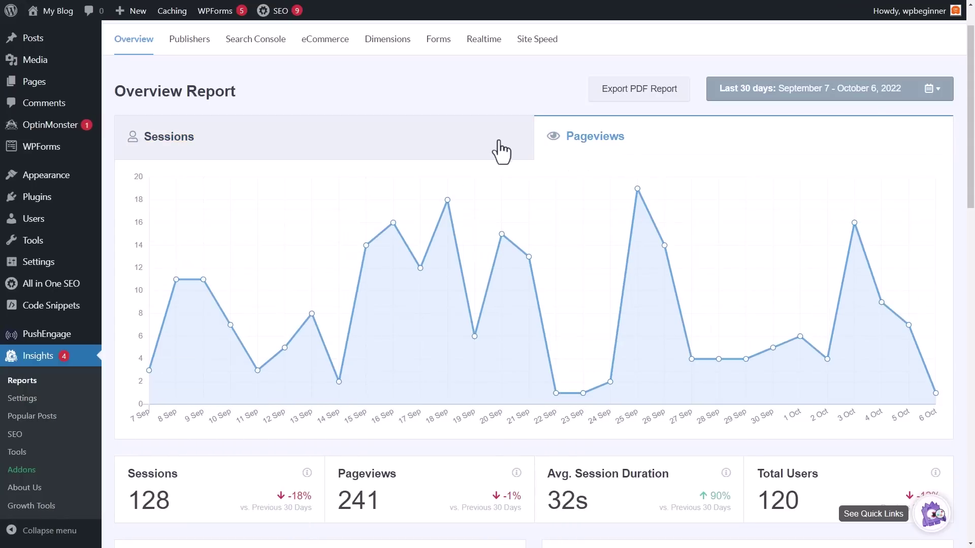
left_click(475, 146)
scroll(492, 173, "down", 4)
scroll(490, 173, "down", 2)
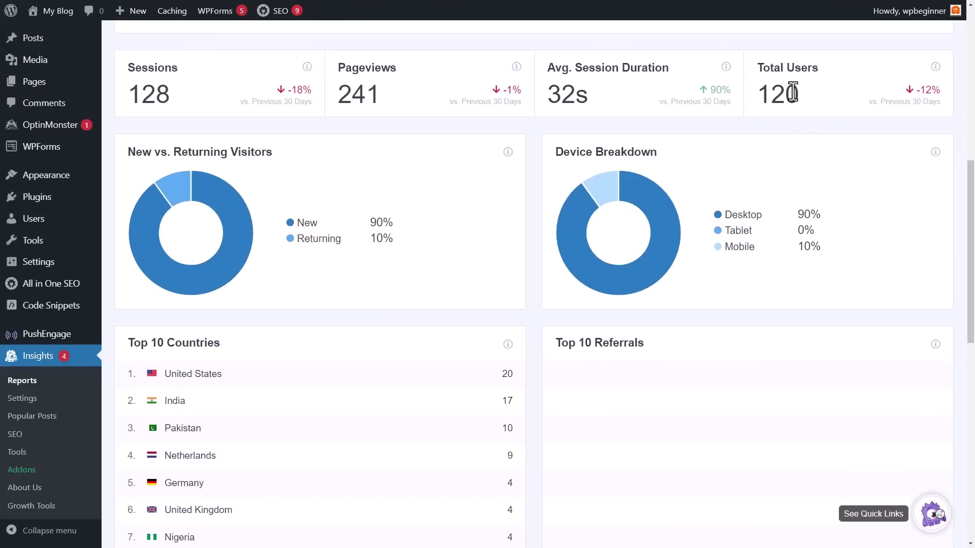
mouse_move(238, 260)
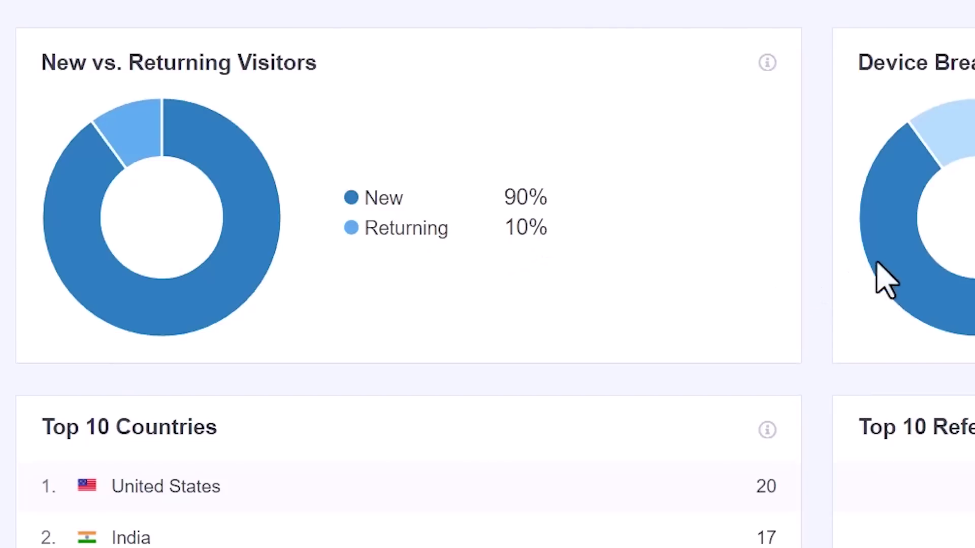
mouse_move(966, 170)
mouse_move(425, 200)
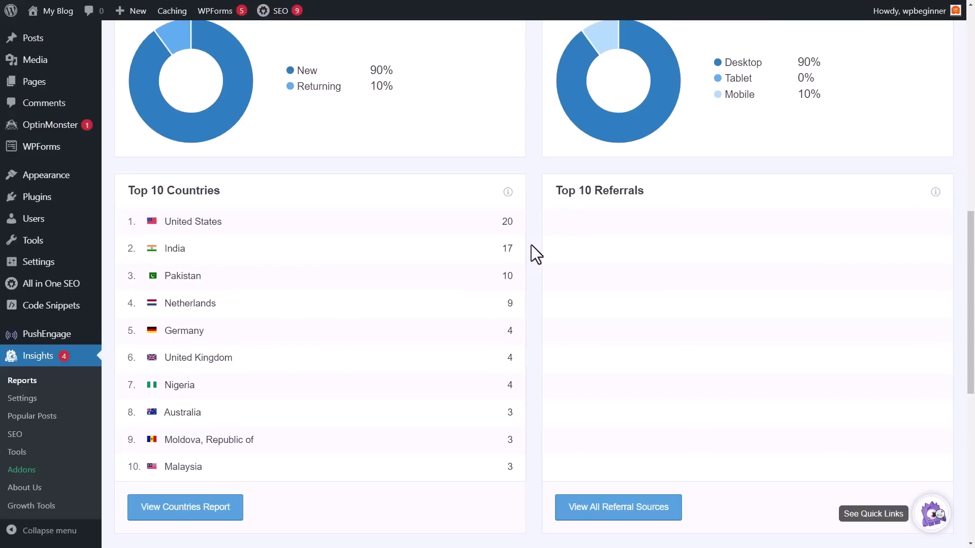
scroll(530, 246, "down", 2)
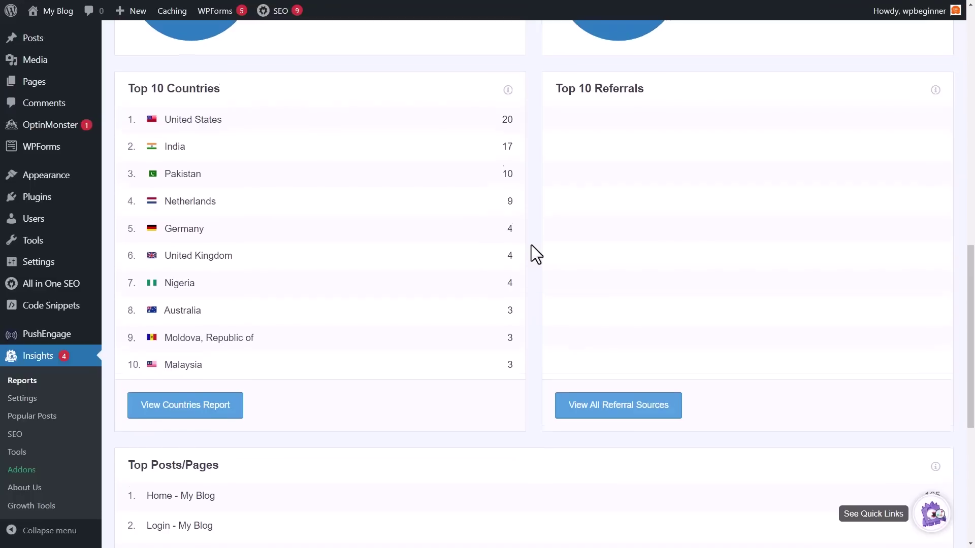
scroll(531, 245, "down", 1)
scroll(531, 246, "down", 5)
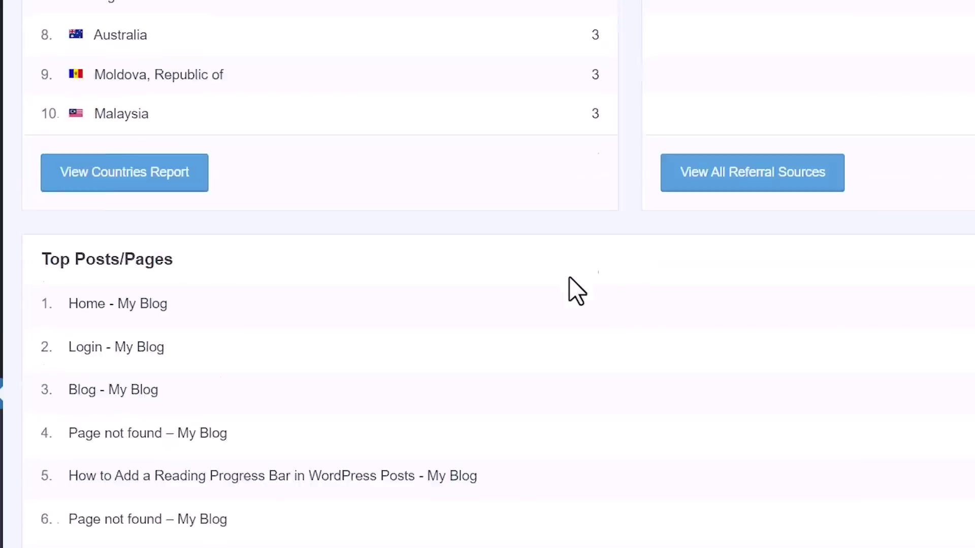
scroll(569, 276, "up", 15)
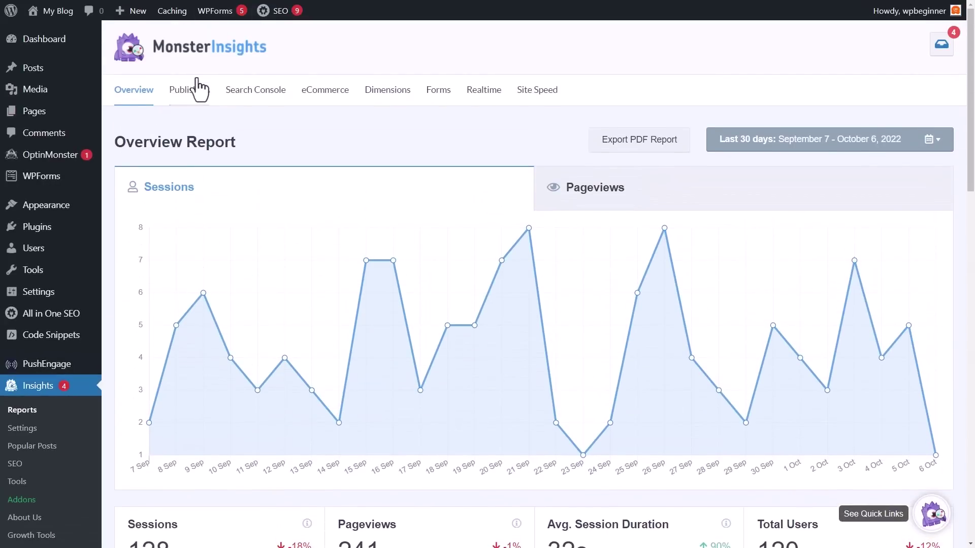
Step: View the Publishers report's Top Landing Pages: Home, Login (5 visits), Page not found (2)
left_click(190, 97)
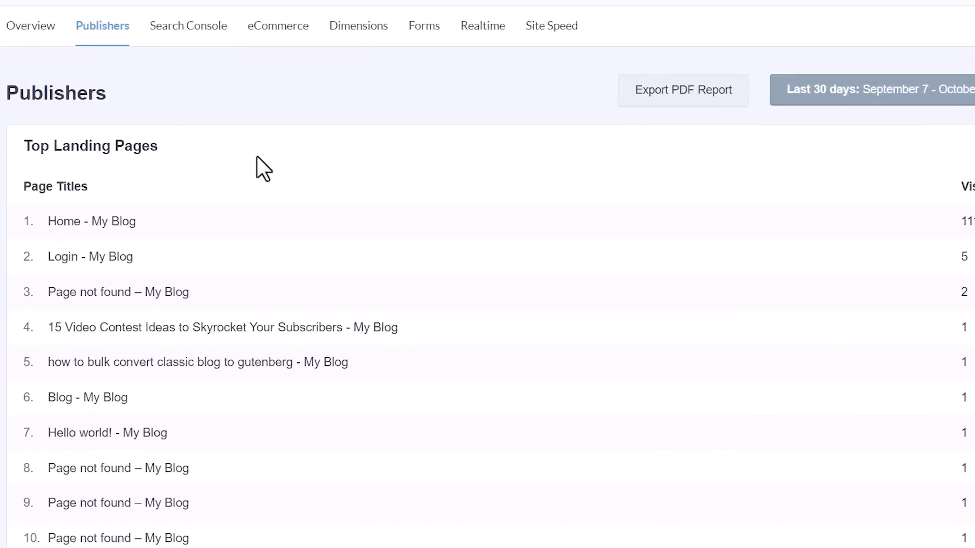
scroll(260, 167, "down", 3)
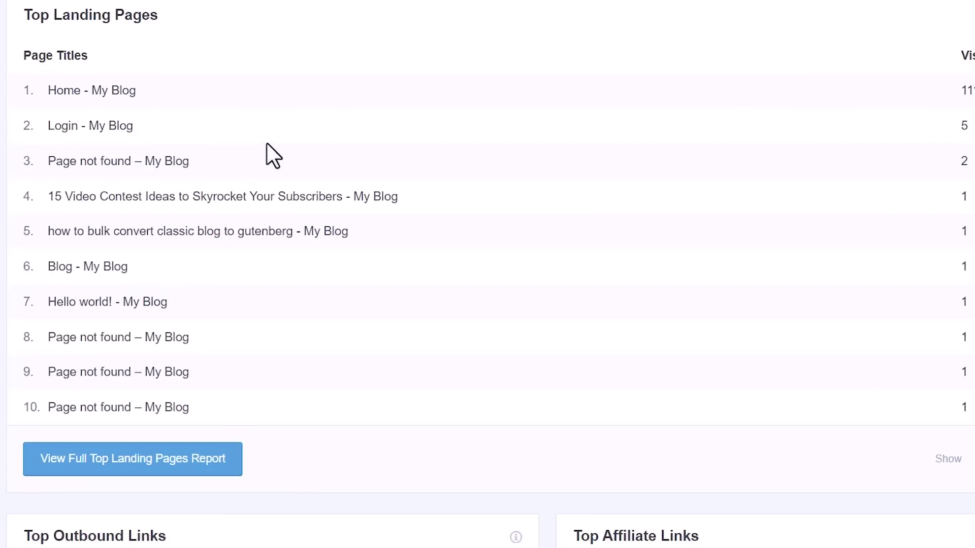
scroll(272, 155, "down", 6)
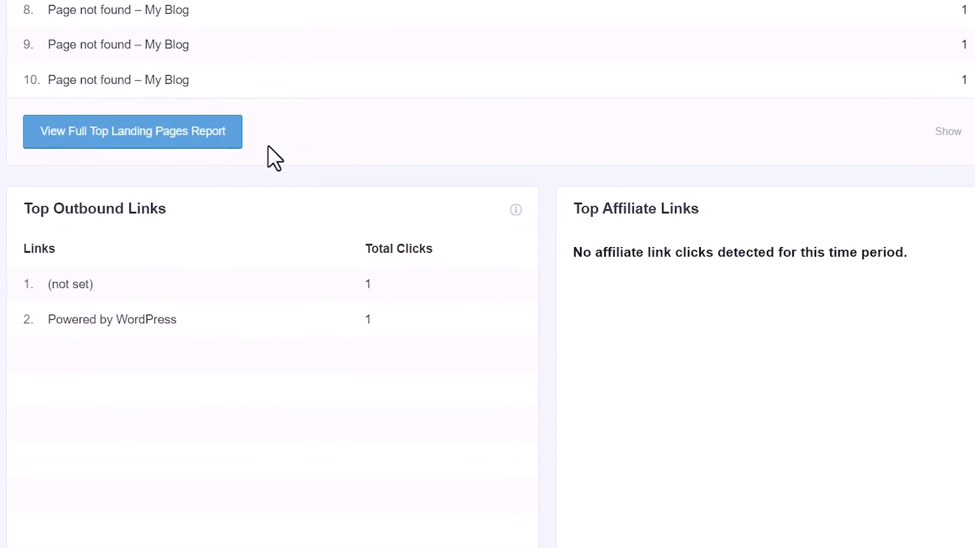
scroll(273, 157, "down", 1)
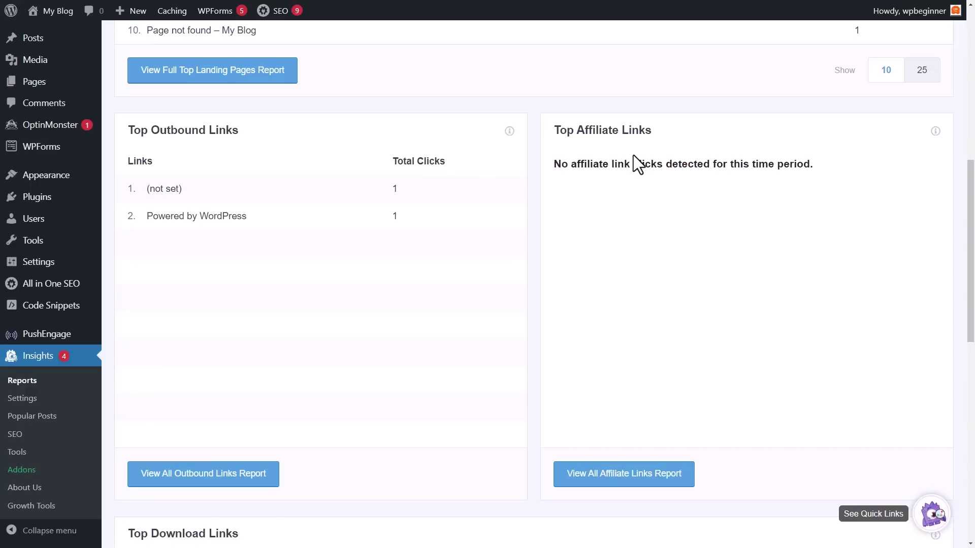
scroll(577, 190, "down", 6)
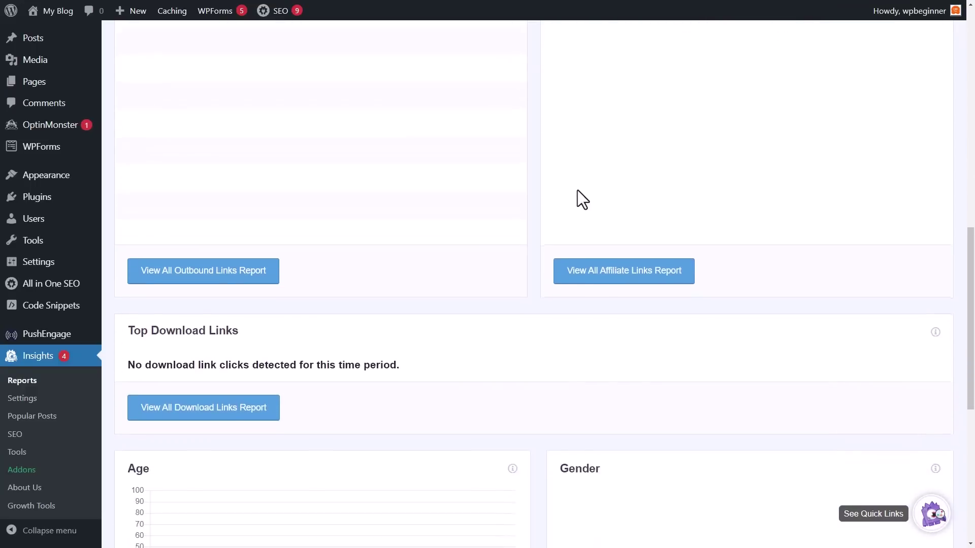
scroll(577, 190, "down", 2)
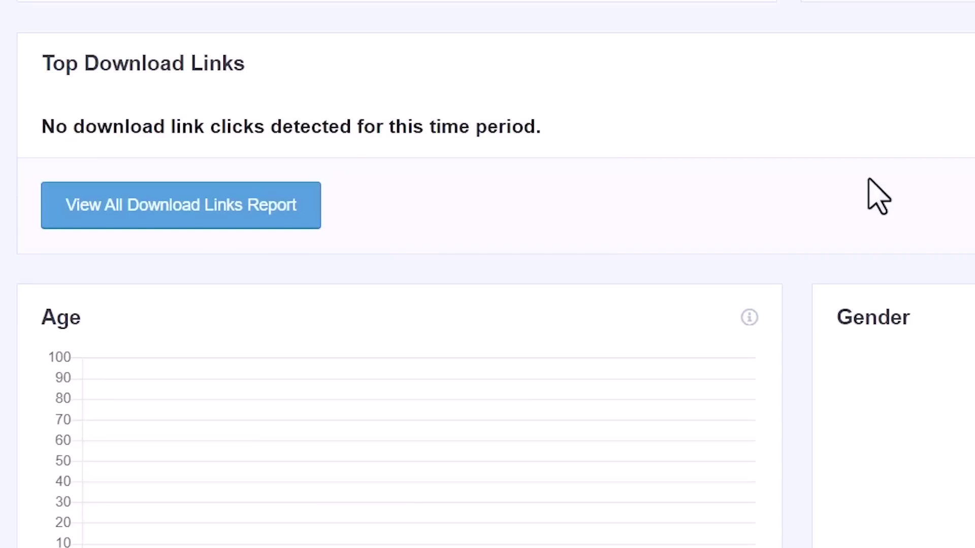
scroll(878, 197, "down", 3)
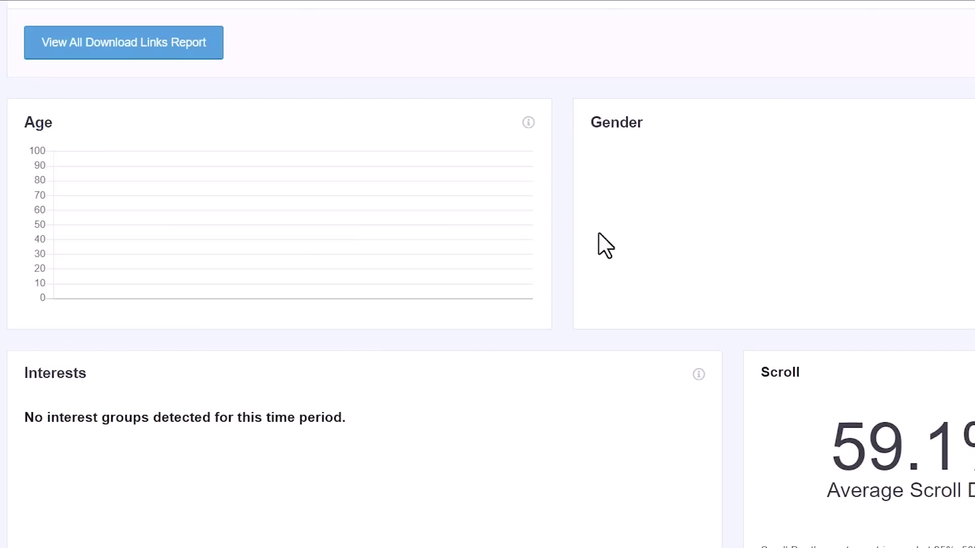
scroll(602, 247, "down", 1)
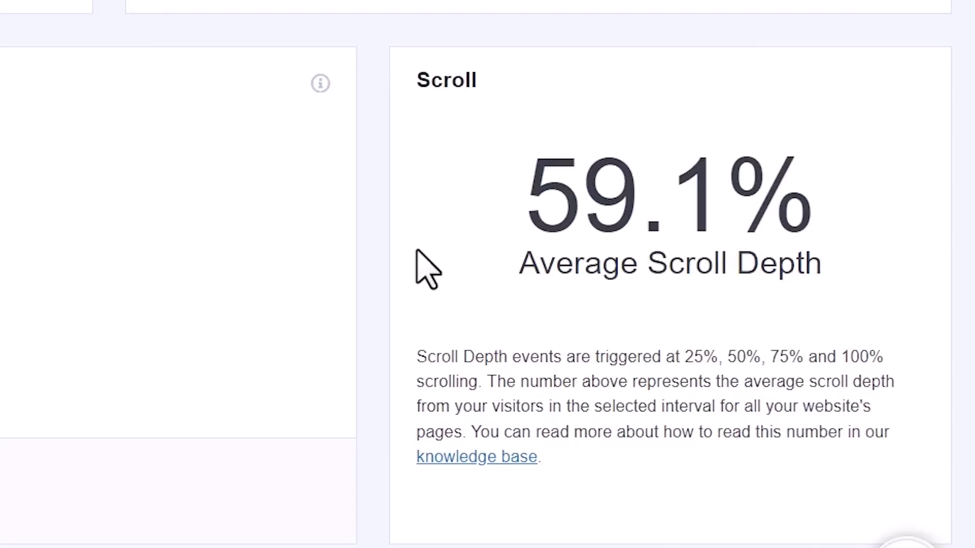
scroll(607, 297, "up", 15)
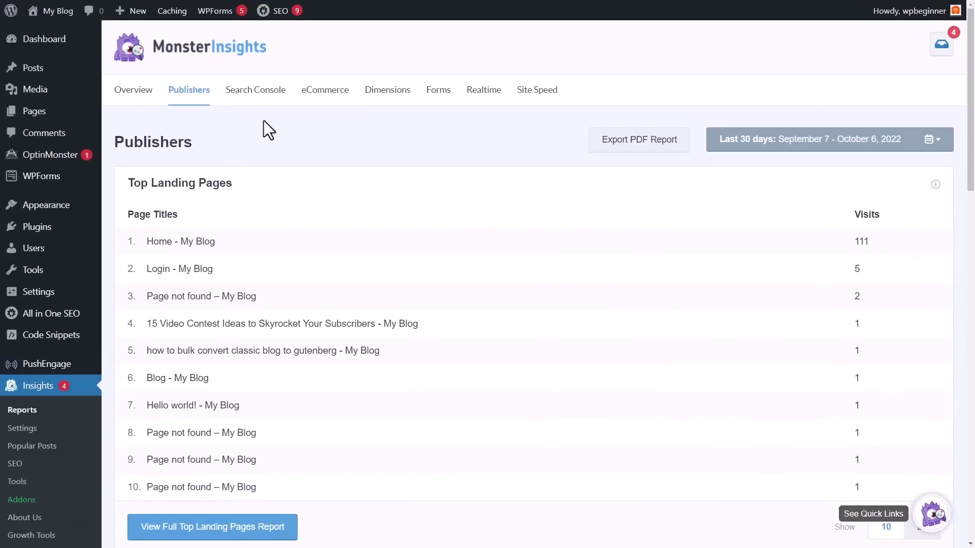
Step: Show the Search Console report, led by startawpsite with 15 clicks from 22 impressions
left_click(258, 98)
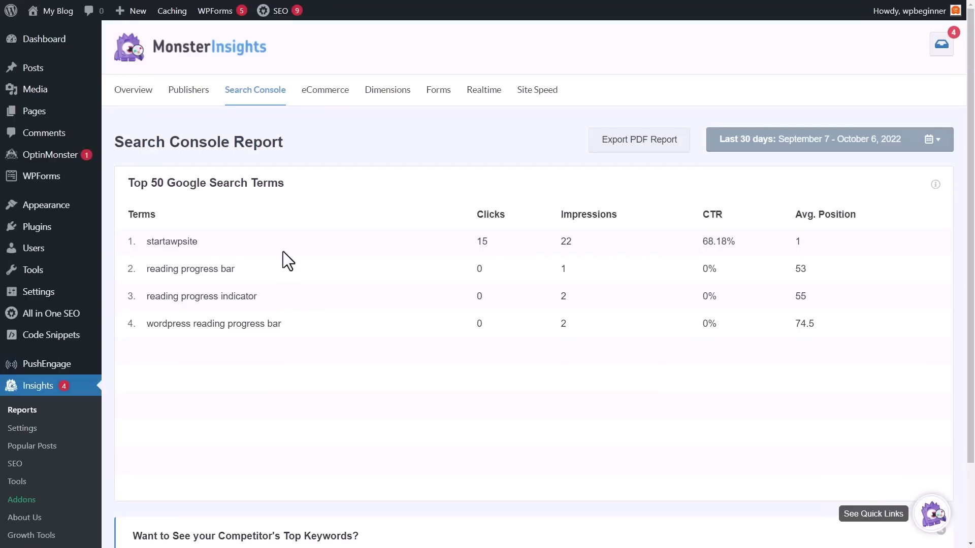
Step: Review the eCommerce report: 0% conversion rate, 0 transactions and no revenue
left_click(326, 104)
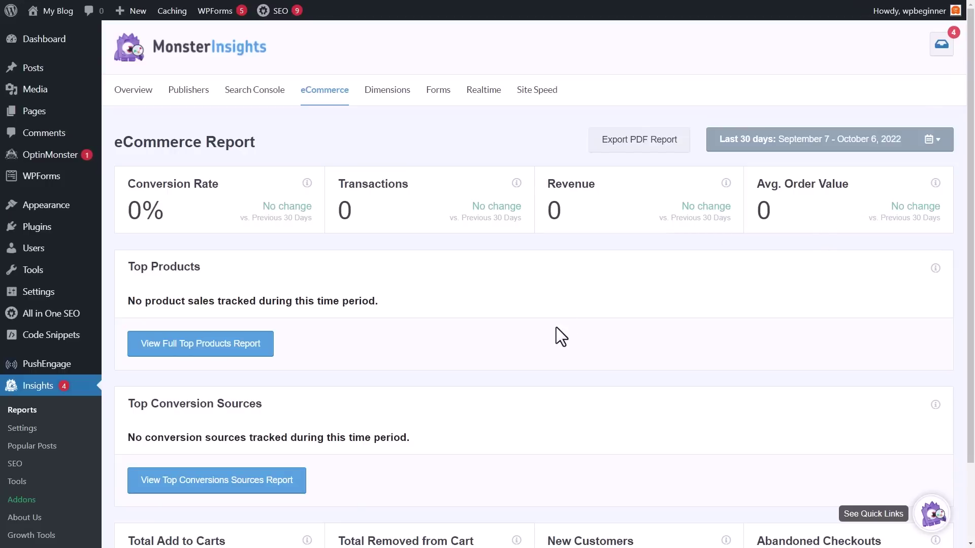
scroll(556, 327, "down", 2)
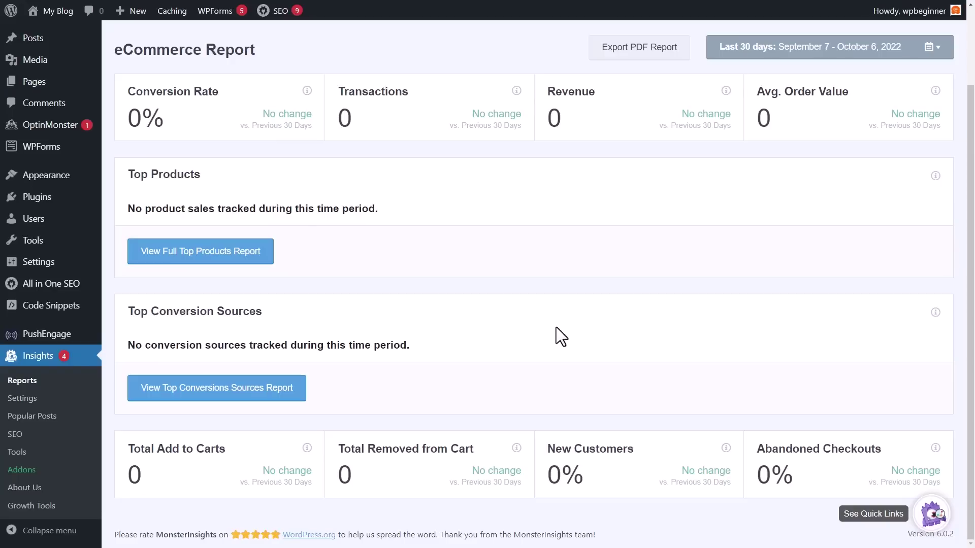
scroll(556, 327, "up", 3)
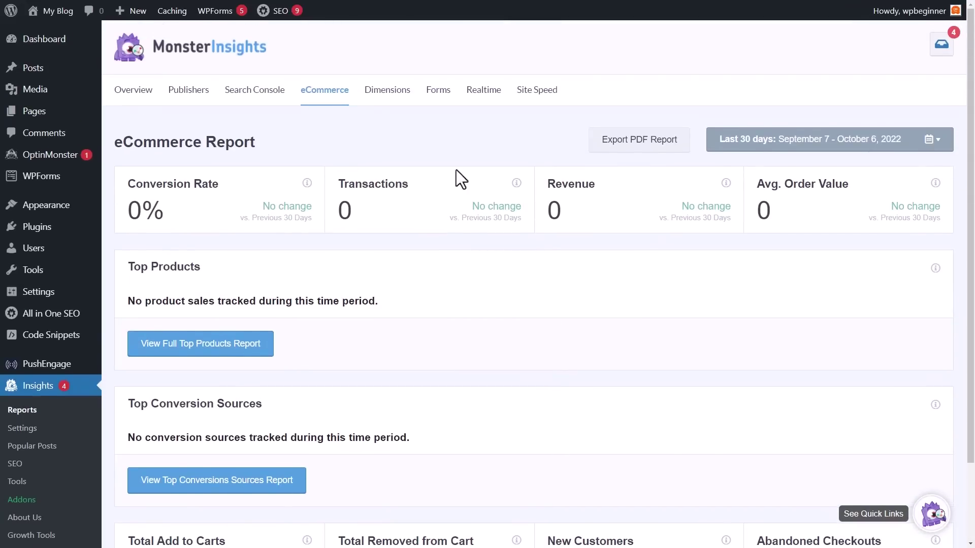
Step: Dismiss the Dimensions 'Report Unavailable' notice and view Forms: Quote Form with 500% conversion rate
left_click(400, 99)
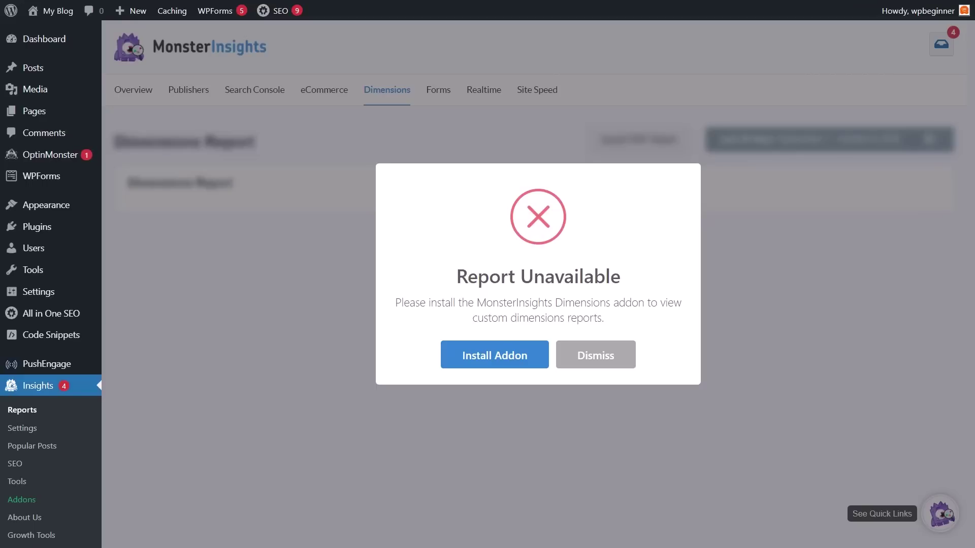
key("Escape")
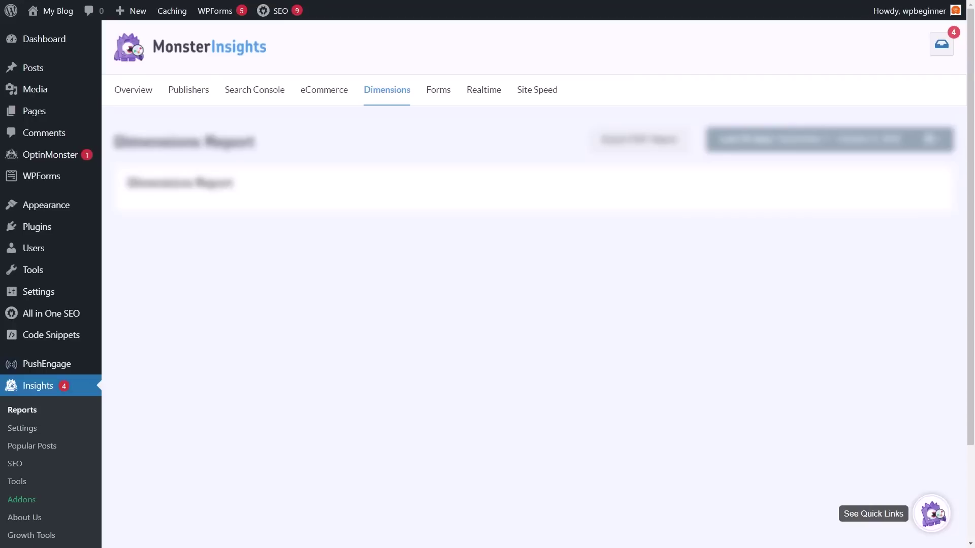
left_click(447, 97)
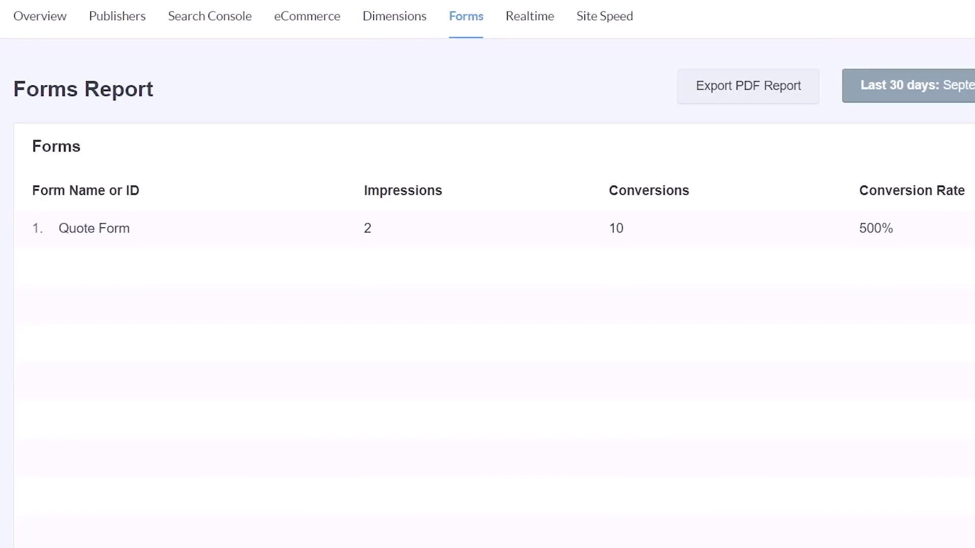
Step: Scroll through the Real-Time report showing 0 active users and no current pageviews
left_click(542, 26)
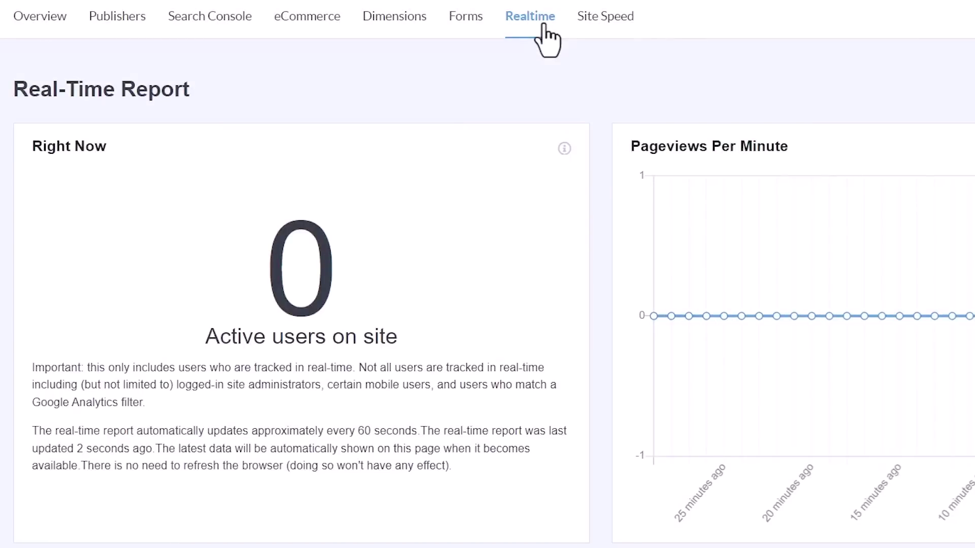
scroll(472, 266, "down", 3)
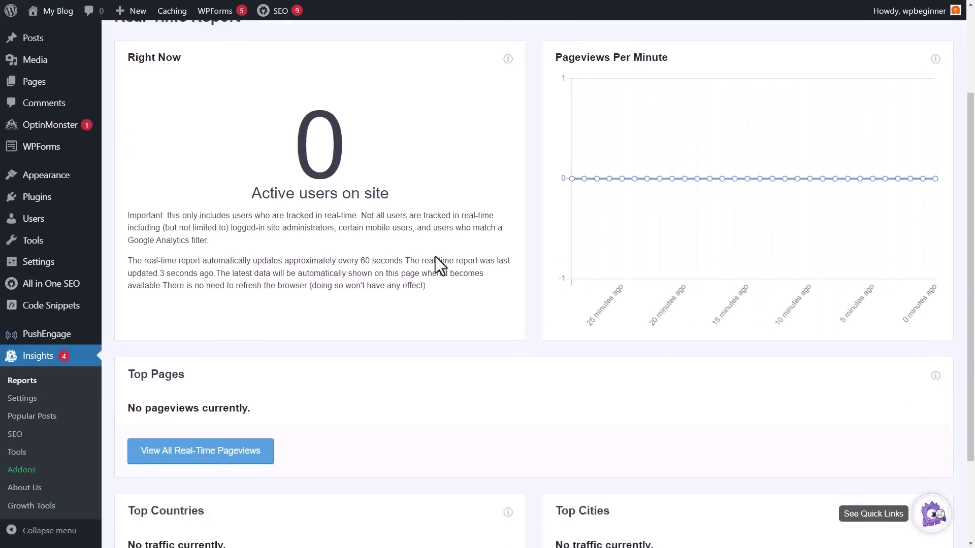
scroll(435, 257, "down", 1)
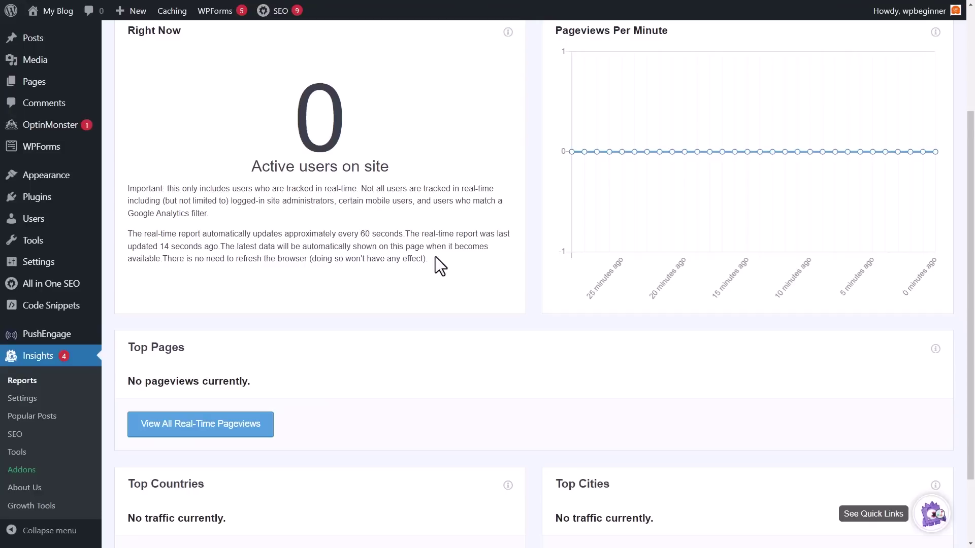
scroll(434, 257, "down", 2)
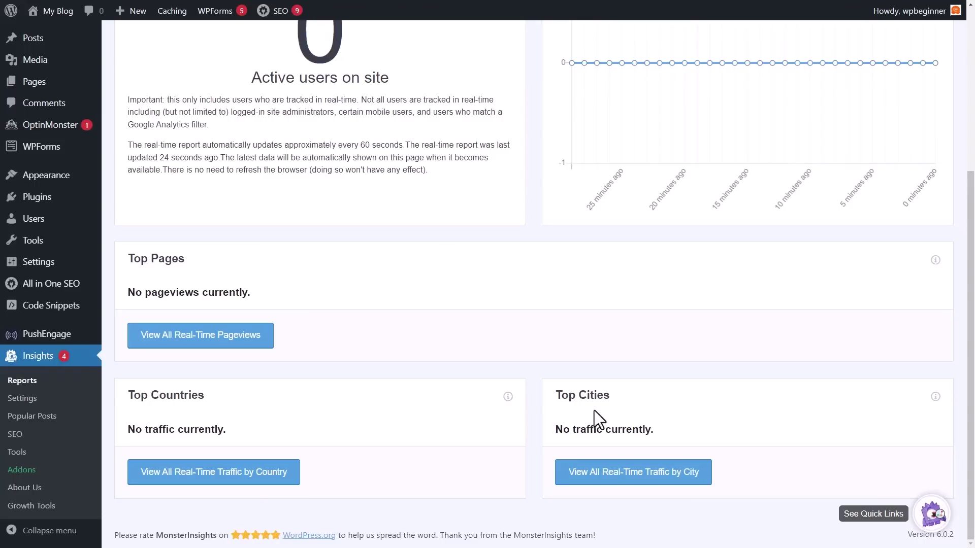
scroll(596, 408, "up", 5)
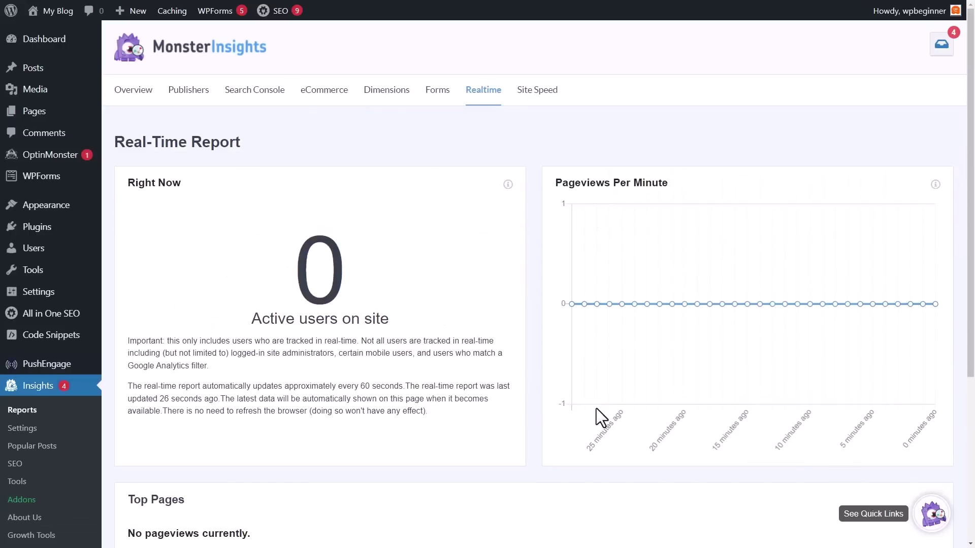
Step: Check the Site Speed score of 89 on desktop, then return to the Overview report
left_click(551, 101)
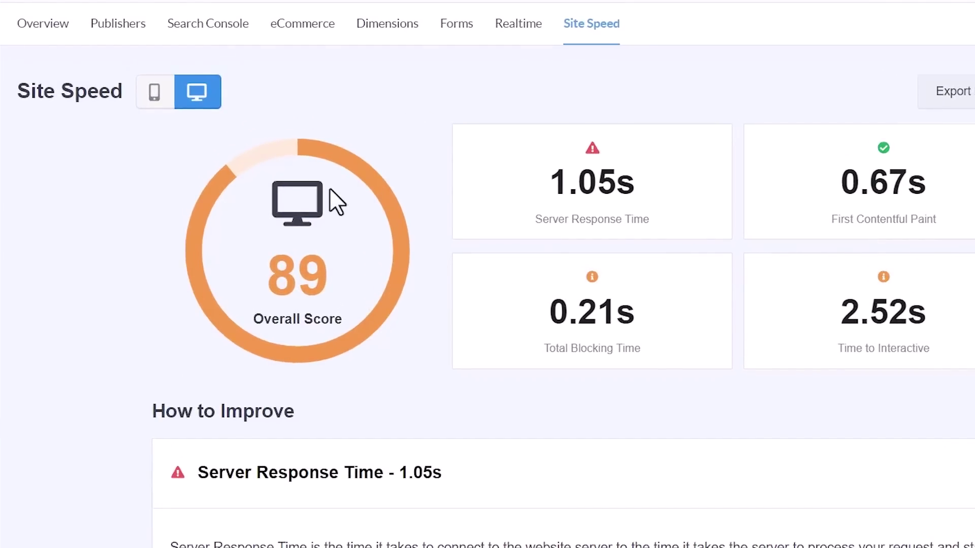
left_click(52, 23)
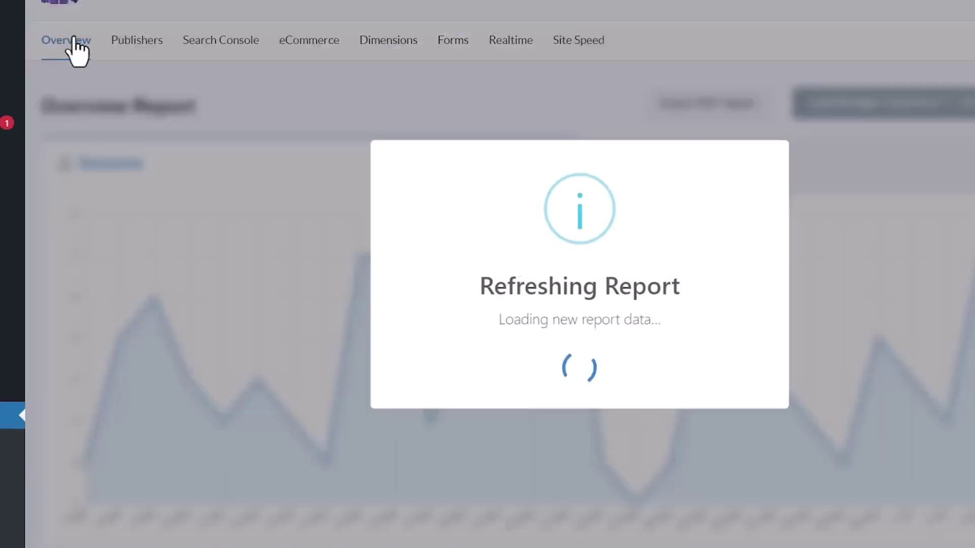